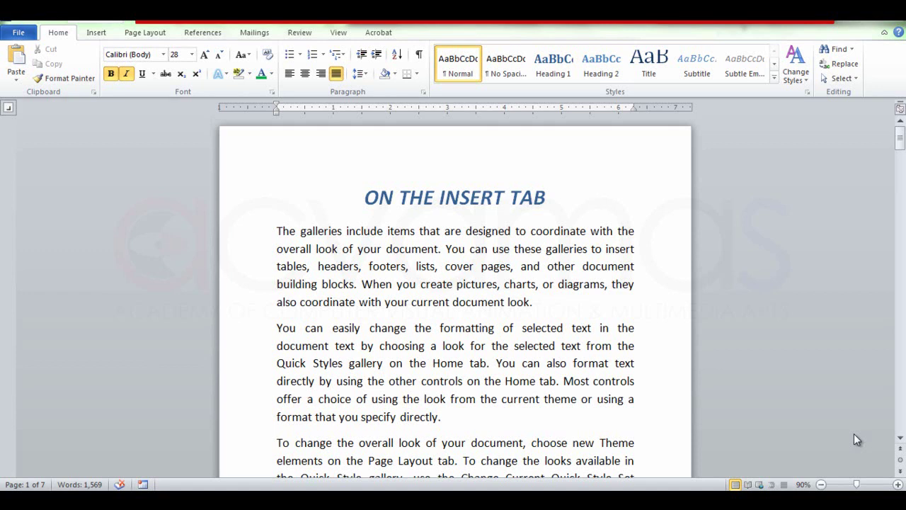
Switch to the Insert ribbon to reach the page-number commands.
{"action": "left_click", "coordinate": [97, 33]}
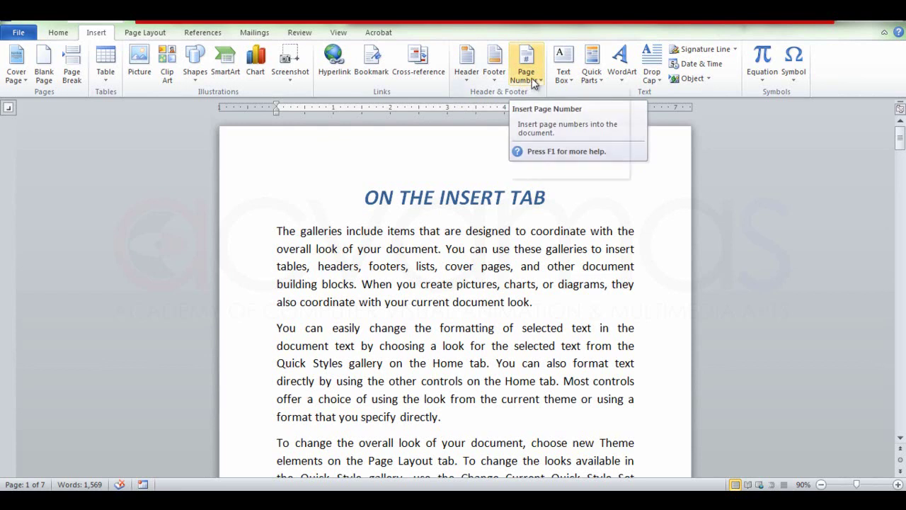
Display the Page Number menu's Bottom of Page gallery of number styles.
{"action": "left_click", "coordinate": [534, 85]}
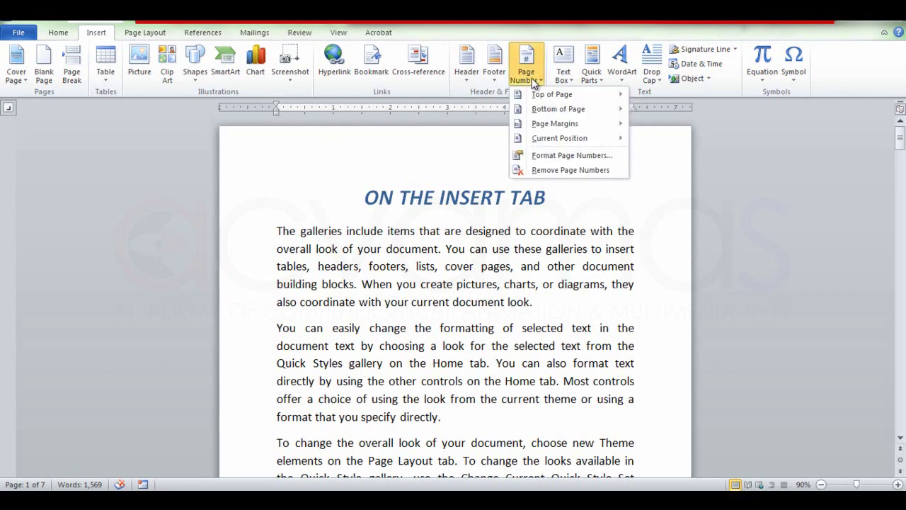
{"action": "mouse_move", "coordinate": [583, 95]}
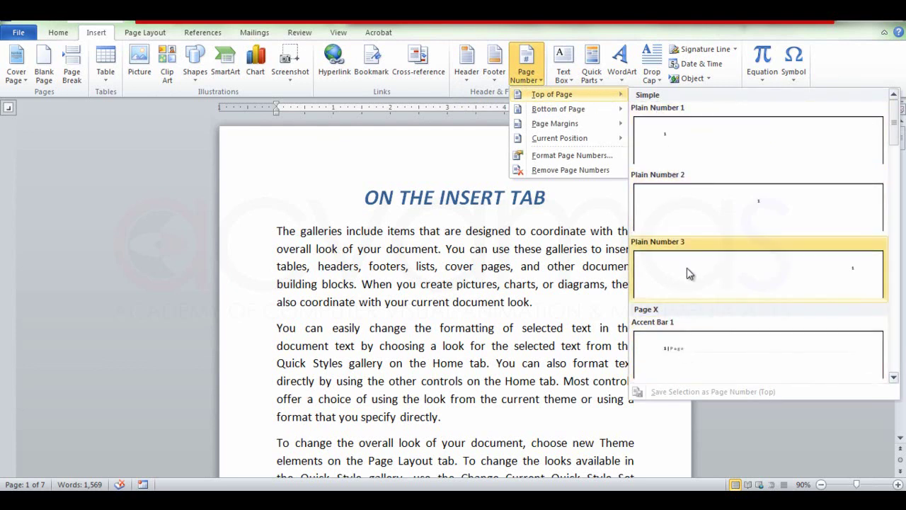
{"action": "mouse_move", "coordinate": [896, 127]}
{"action": "left_mouse_down"}
{"action": "mouse_move", "coordinate": [899, 297]}
{"action": "mouse_move", "coordinate": [895, 117]}
{"action": "left_mouse_up"}
{"action": "mouse_move", "coordinate": [613, 123]}
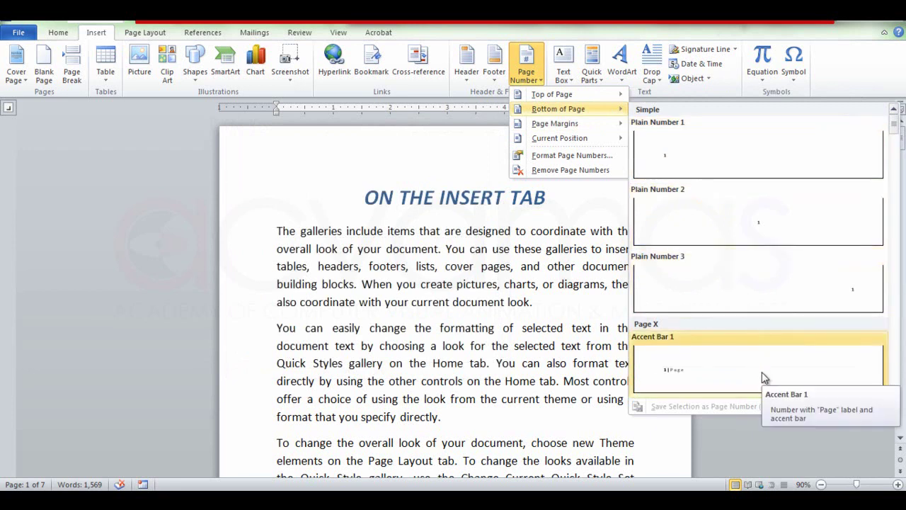
{"action": "mouse_move", "coordinate": [615, 139]}
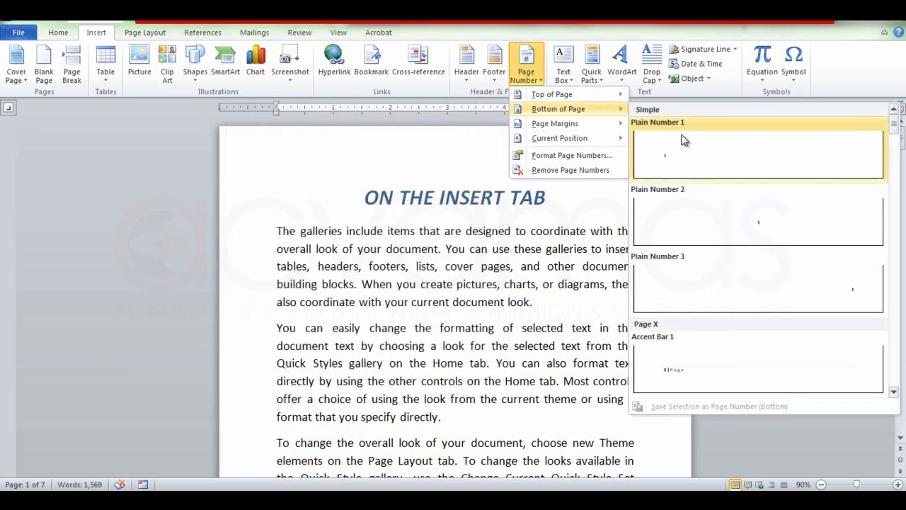
Insert Plain Number 2 centered footer page numbers, then place the cursor in page 1's footer.
{"action": "left_click", "coordinate": [749, 224]}
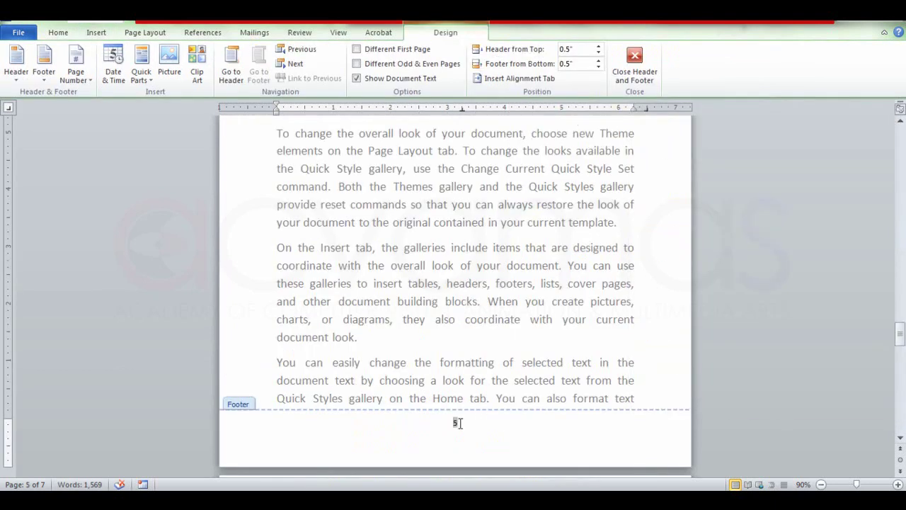
{"action": "left_click_drag", "start_coordinate": [901, 336], "coordinate": [901, 143]}
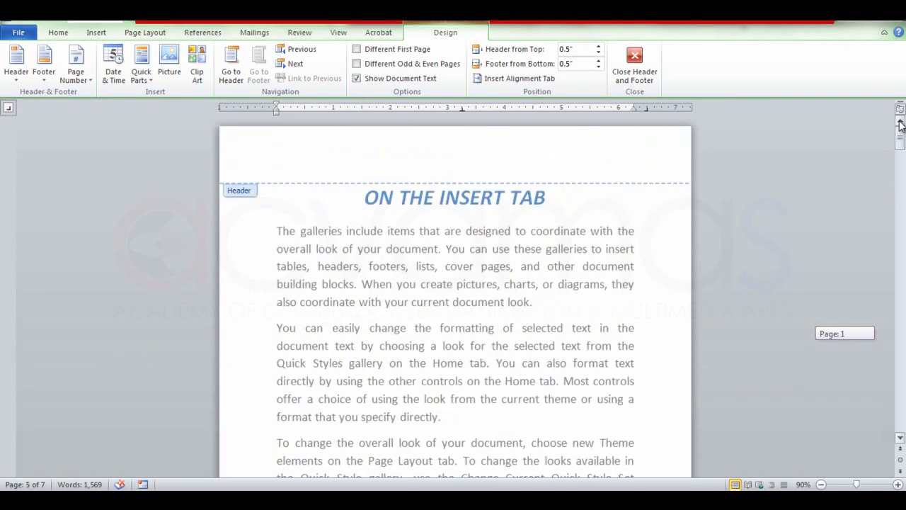
{"action": "left_click_drag", "start_coordinate": [901, 143], "coordinate": [893, 385]}
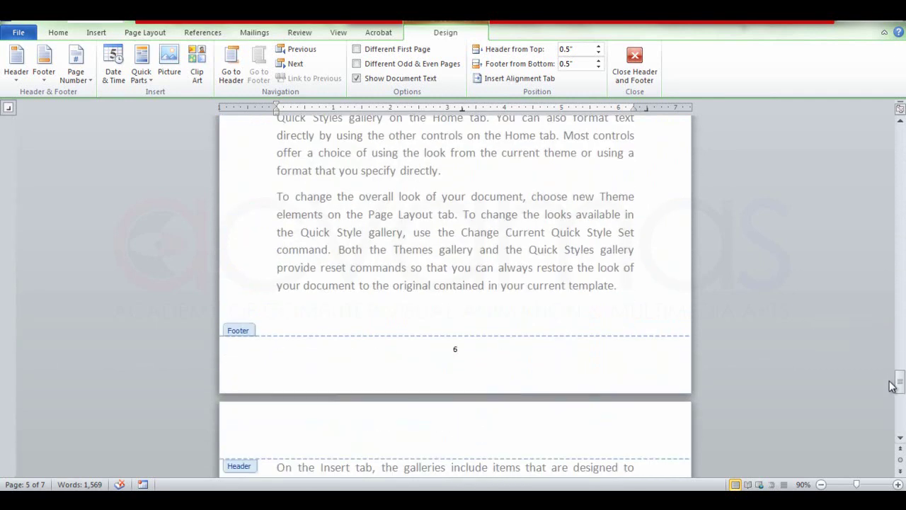
{"action": "mouse_move", "coordinate": [900, 380]}
{"action": "left_mouse_down"}
{"action": "mouse_move", "coordinate": [903, 154]}
{"action": "mouse_move", "coordinate": [901, 164]}
{"action": "left_mouse_up"}
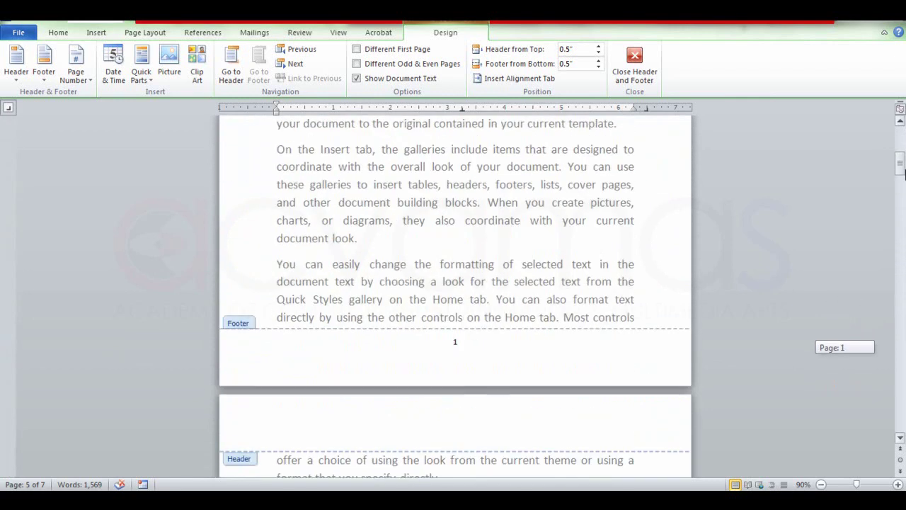
{"action": "left_click", "coordinate": [464, 342]}
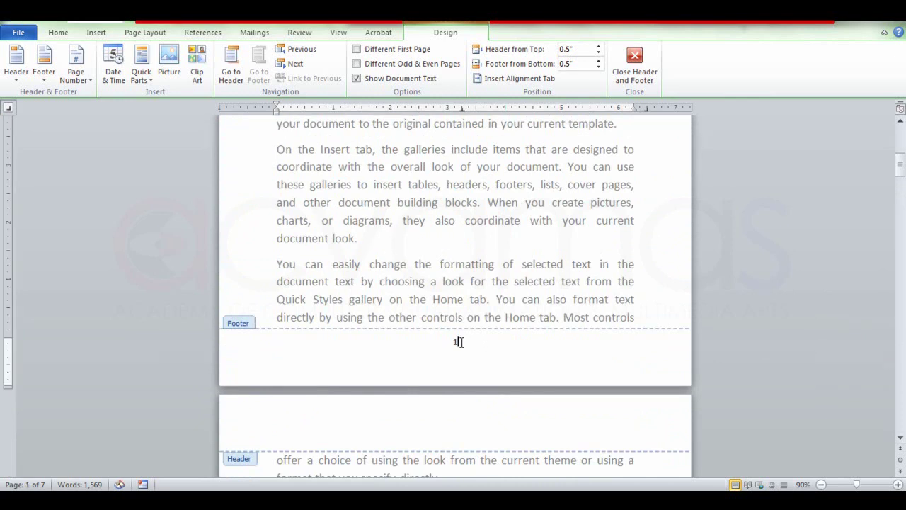
Format the footer page number as 18 pt bold in a new font colour.
{"action": "double_click", "coordinate": [456, 341]}
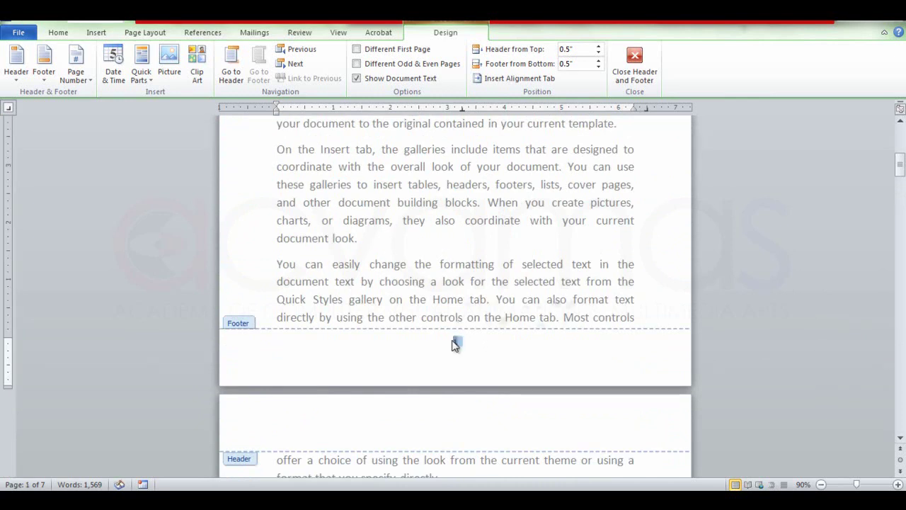
{"action": "left_click", "coordinate": [63, 34]}
{"action": "left_click", "coordinate": [204, 56]}
{"action": "left_click", "coordinate": [204, 56]}
{"action": "left_click", "coordinate": [204, 56]}
{"action": "left_click", "coordinate": [205, 56]}
{"action": "left_click", "coordinate": [205, 56]}
{"action": "left_click", "coordinate": [219, 55]}
{"action": "left_click", "coordinate": [110, 75]}
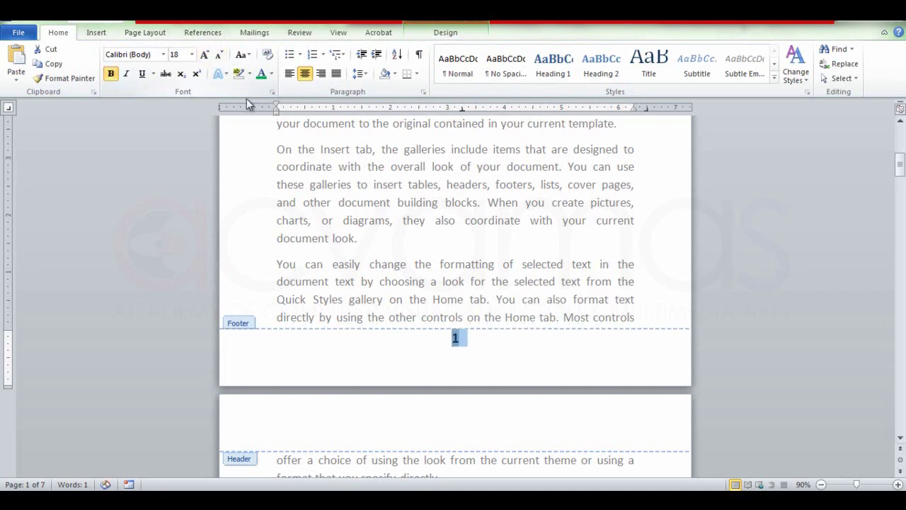
{"action": "left_click", "coordinate": [274, 73]}
{"action": "left_click", "coordinate": [366, 168]}
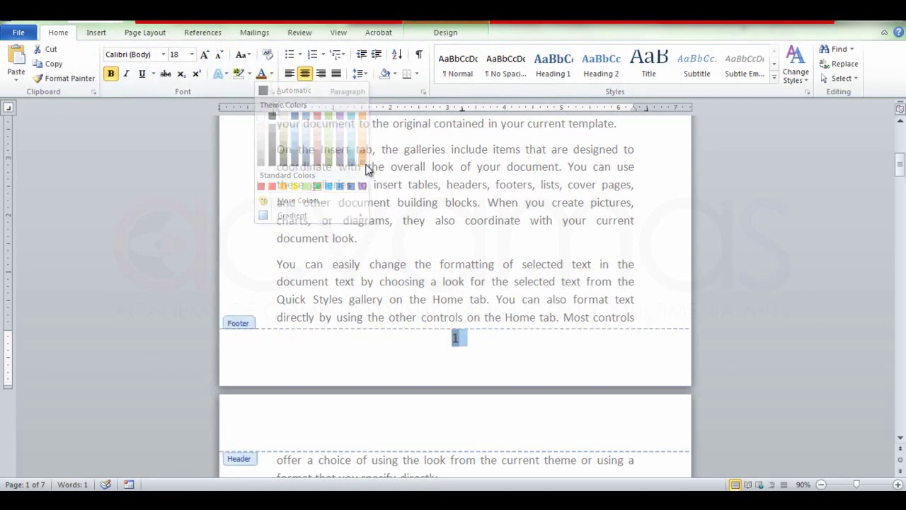
{"action": "mouse_move", "coordinate": [900, 168]}
{"action": "left_mouse_down"}
{"action": "mouse_move", "coordinate": [901, 296]}
{"action": "mouse_move", "coordinate": [902, 274]}
{"action": "left_mouse_up"}
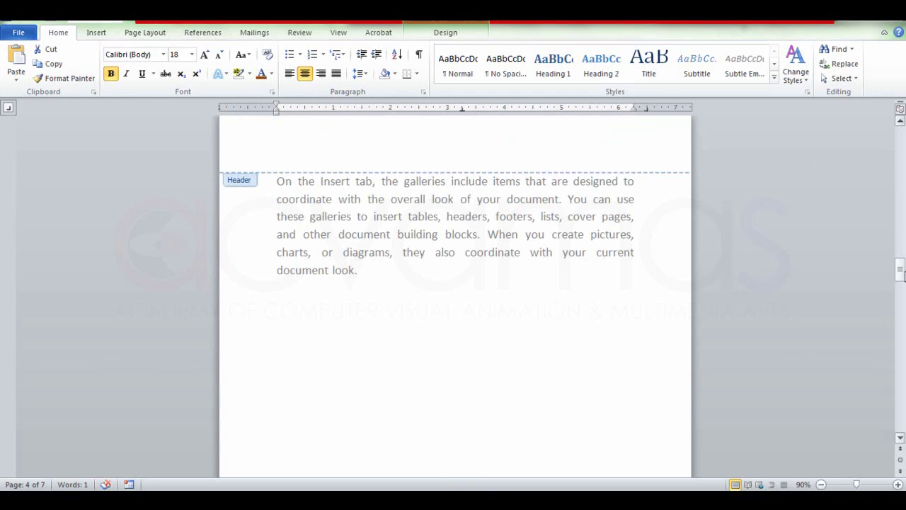
Scroll to page 5 and place the cursor just before the GALLERIES heading.
{"action": "left_click_drag", "start_coordinate": [901, 274], "coordinate": [901, 264]}
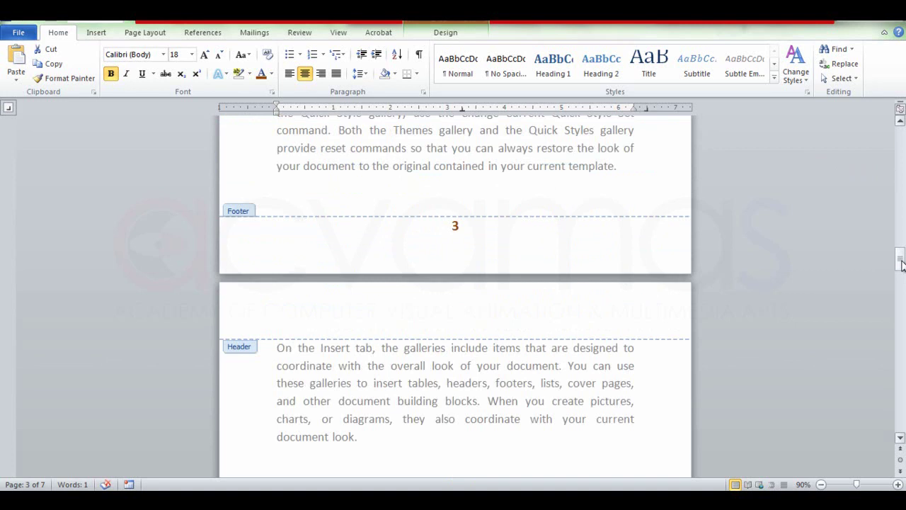
{"action": "mouse_move", "coordinate": [901, 264]}
{"action": "left_mouse_down"}
{"action": "mouse_move", "coordinate": [901, 142]}
{"action": "mouse_move", "coordinate": [890, 399]}
{"action": "mouse_move", "coordinate": [891, 126]}
{"action": "mouse_move", "coordinate": [878, 317]}
{"action": "mouse_move", "coordinate": [876, 304]}
{"action": "left_mouse_up"}
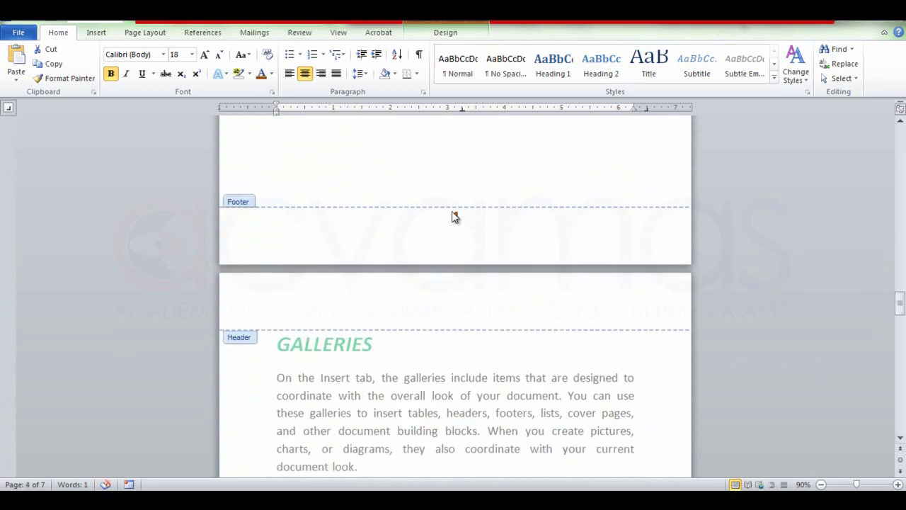
{"action": "mouse_move", "coordinate": [899, 305]}
{"action": "left_mouse_down"}
{"action": "mouse_move", "coordinate": [900, 356]}
{"action": "mouse_move", "coordinate": [901, 303]}
{"action": "left_mouse_up"}
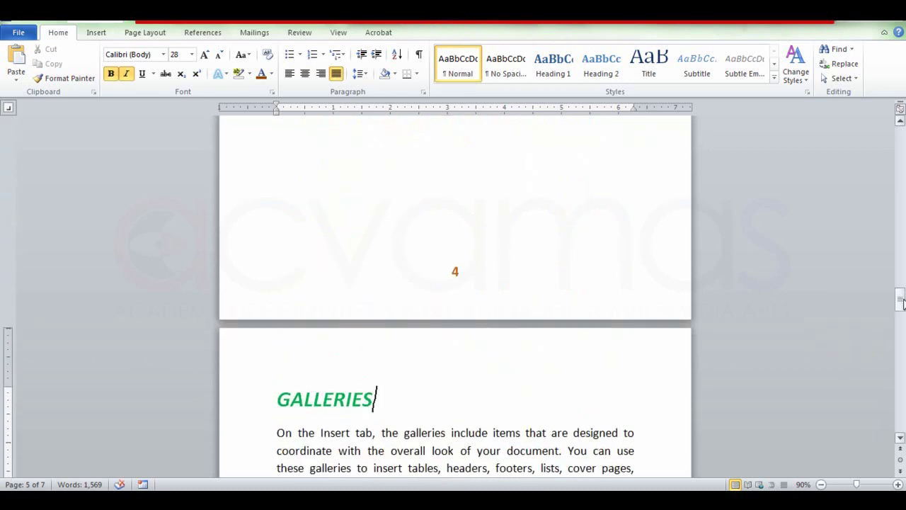
{"action": "left_click_drag", "start_coordinate": [902, 303], "coordinate": [901, 307]}
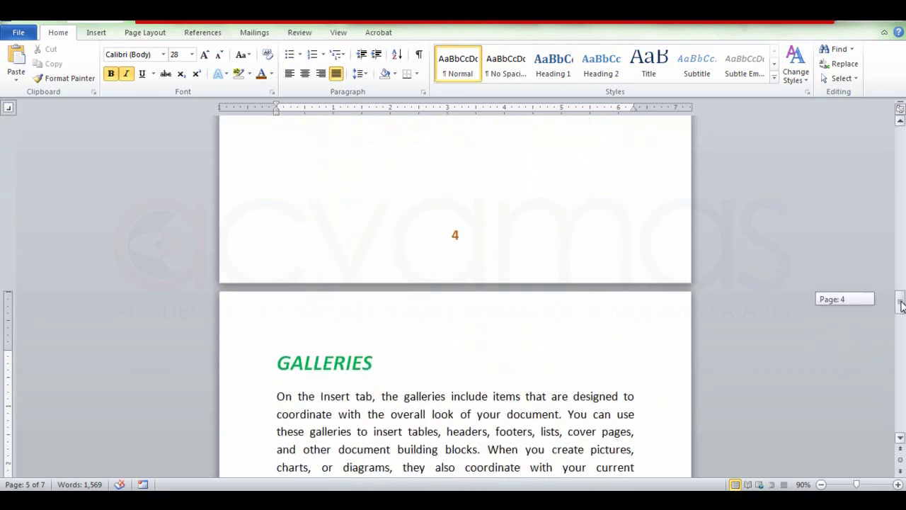
{"action": "left_click", "coordinate": [278, 364]}
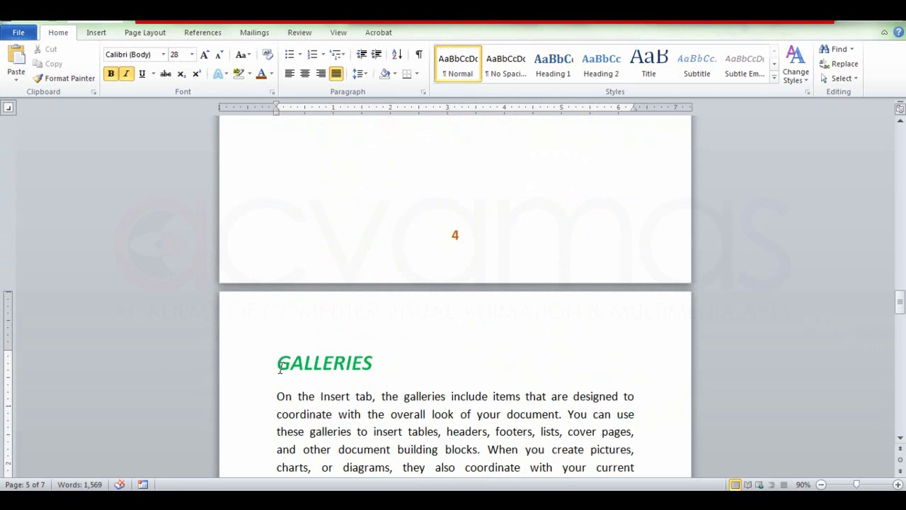
Insert a Next Page section break before the GALLERIES heading.
{"action": "left_click", "coordinate": [148, 35]}
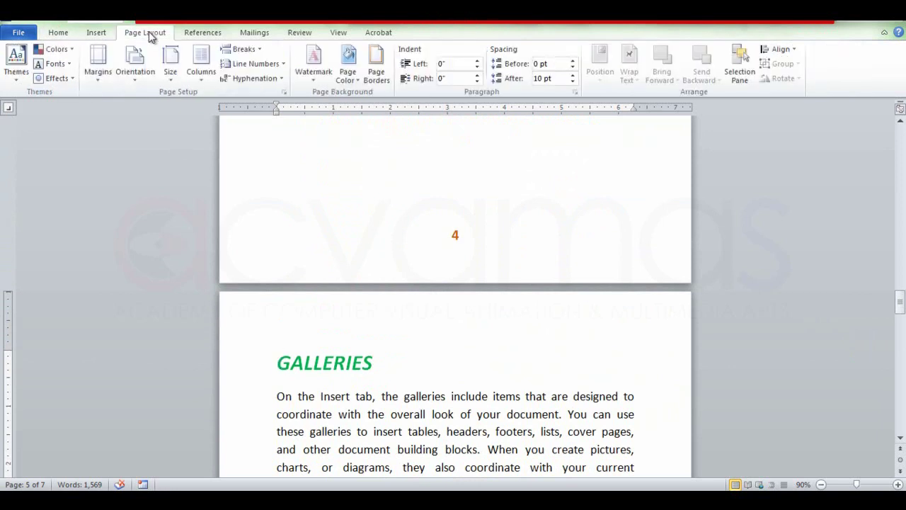
{"action": "left_click", "coordinate": [258, 56]}
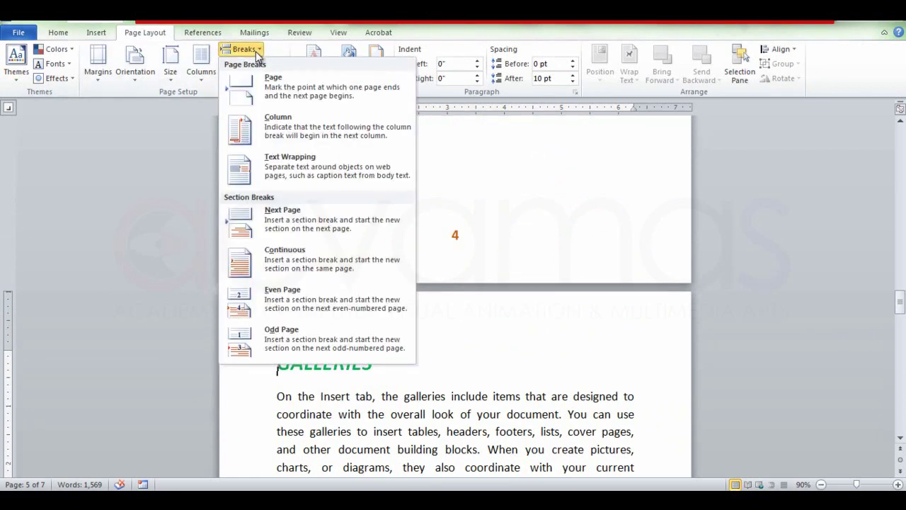
{"action": "left_click", "coordinate": [293, 222]}
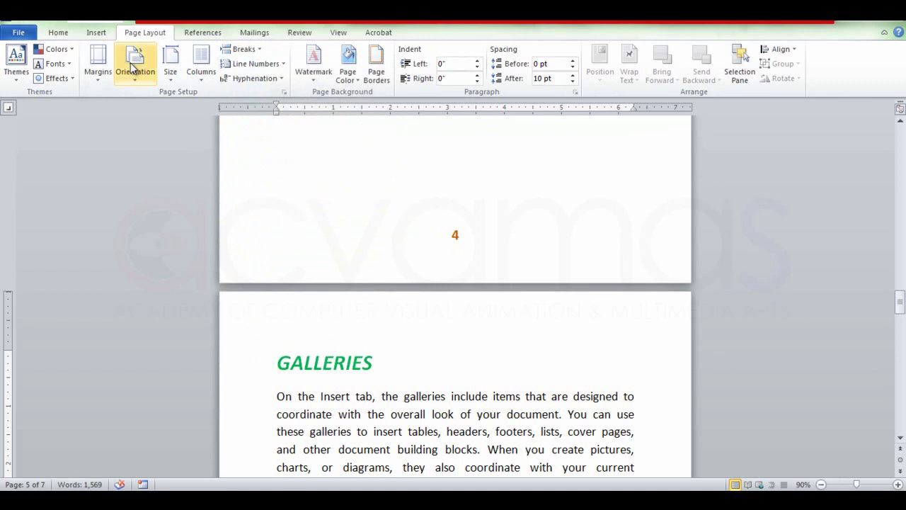
{"action": "left_click_drag", "start_coordinate": [900, 302], "coordinate": [901, 338]}
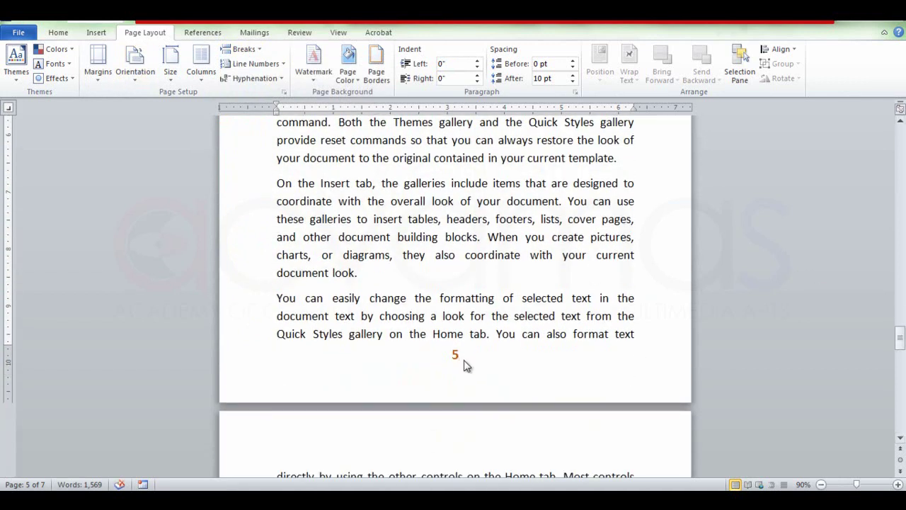
Edit page 5's Section 2 footer and bring up the Page Number menu.
{"action": "double_click", "coordinate": [464, 366]}
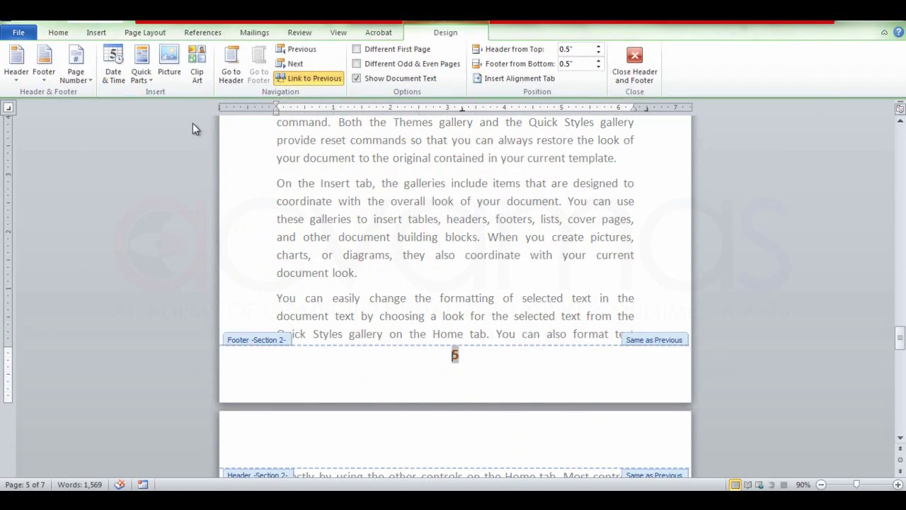
{"action": "left_click", "coordinate": [83, 80]}
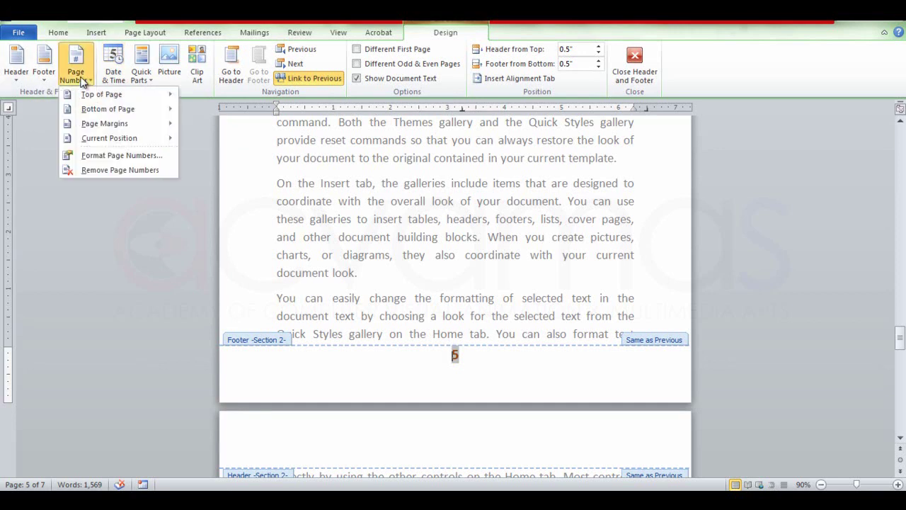
Set section 2's page number format to i, ii, iii, restarting at i.
{"action": "left_click", "coordinate": [105, 157]}
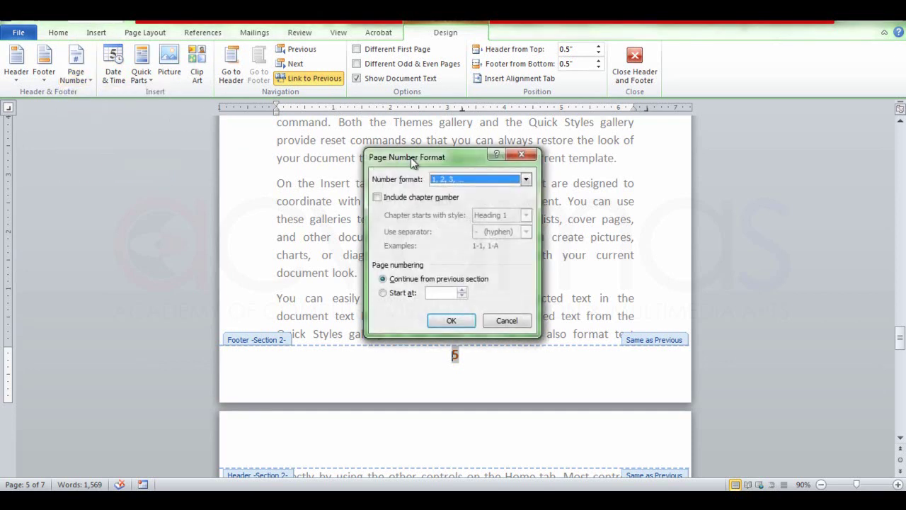
{"action": "left_click_drag", "start_coordinate": [411, 158], "coordinate": [111, 150]}
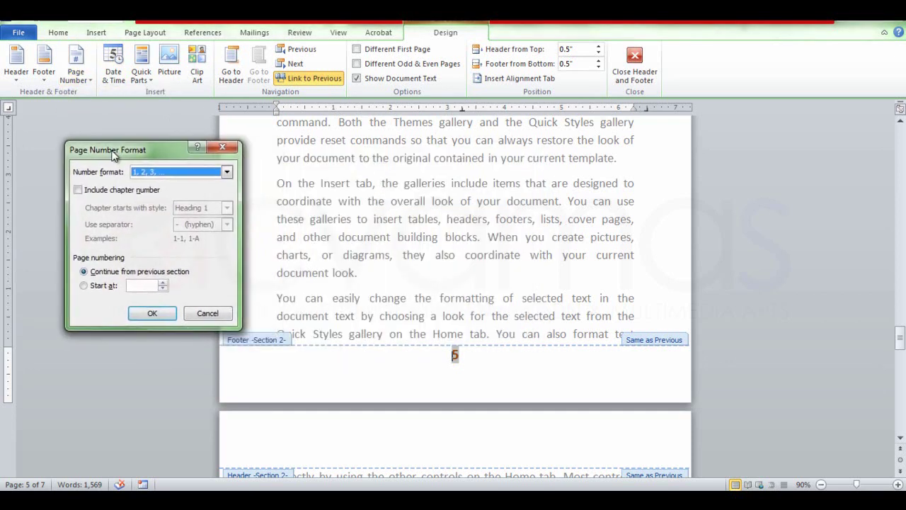
{"action": "left_click", "coordinate": [226, 173]}
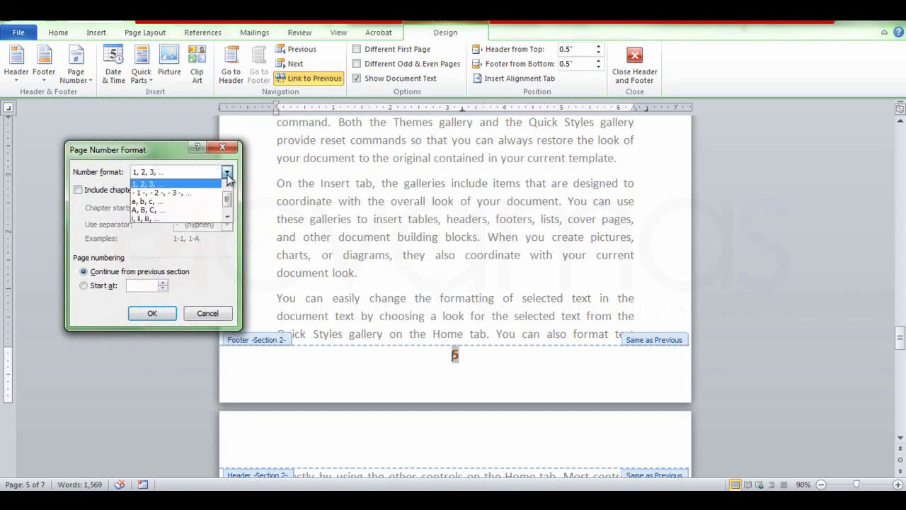
{"action": "left_click", "coordinate": [207, 219]}
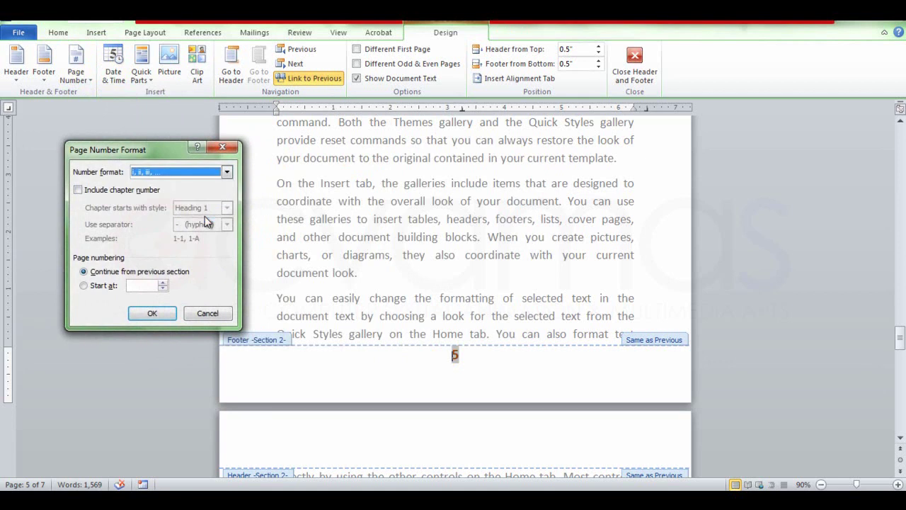
{"action": "left_click", "coordinate": [85, 286]}
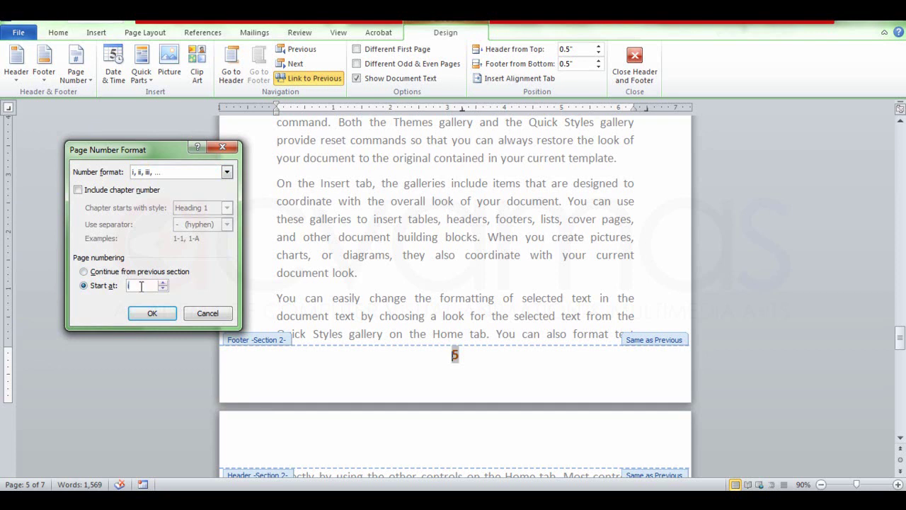
{"action": "double_click", "coordinate": [135, 286]}
Apply the Roman numbering, exit the footer, and scroll through to check Arabic then i, ii, iii.
{"action": "left_click", "coordinate": [151, 314]}
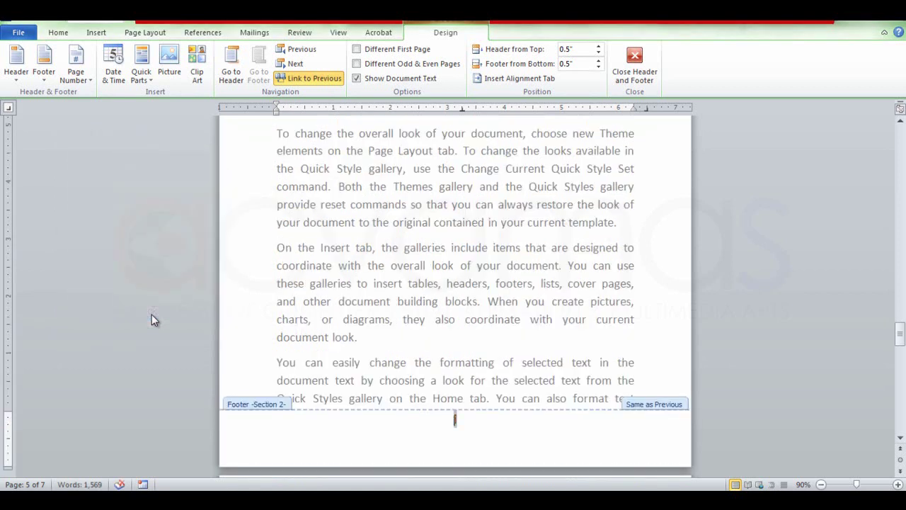
{"action": "mouse_move", "coordinate": [901, 333]}
{"action": "left_mouse_down"}
{"action": "mouse_move", "coordinate": [901, 428]}
{"action": "mouse_move", "coordinate": [901, 291]}
{"action": "left_mouse_up"}
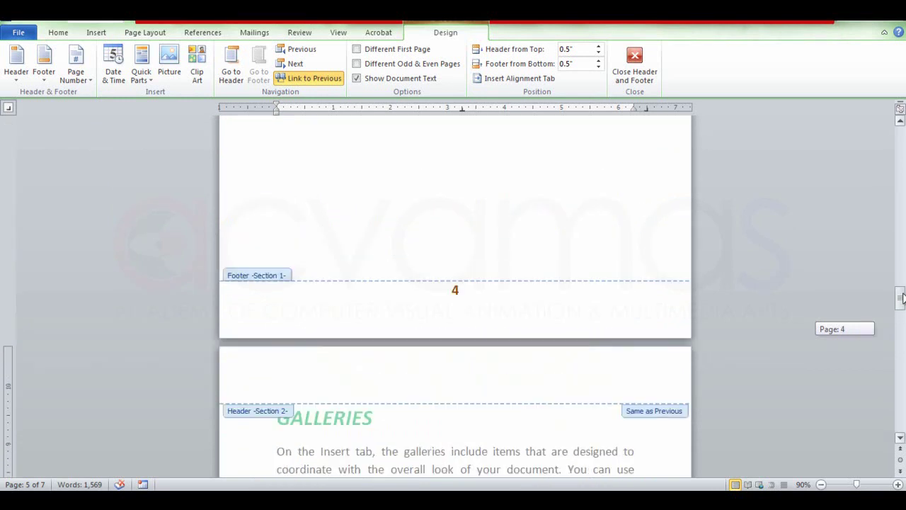
{"action": "double_click", "coordinate": [635, 257]}
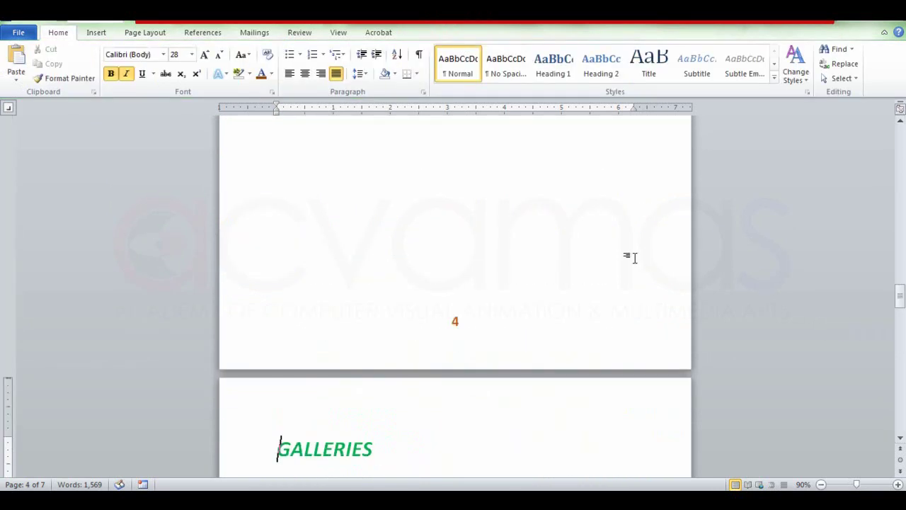
{"action": "mouse_move", "coordinate": [900, 296]}
{"action": "left_mouse_down"}
{"action": "mouse_move", "coordinate": [901, 141]}
{"action": "mouse_move", "coordinate": [899, 313]}
{"action": "left_mouse_up"}
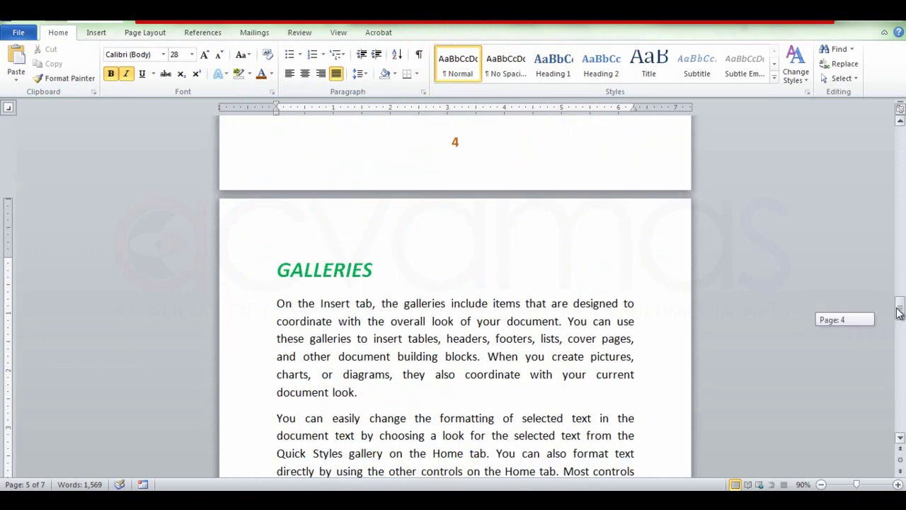
{"action": "left_click_drag", "start_coordinate": [899, 313], "coordinate": [898, 425]}
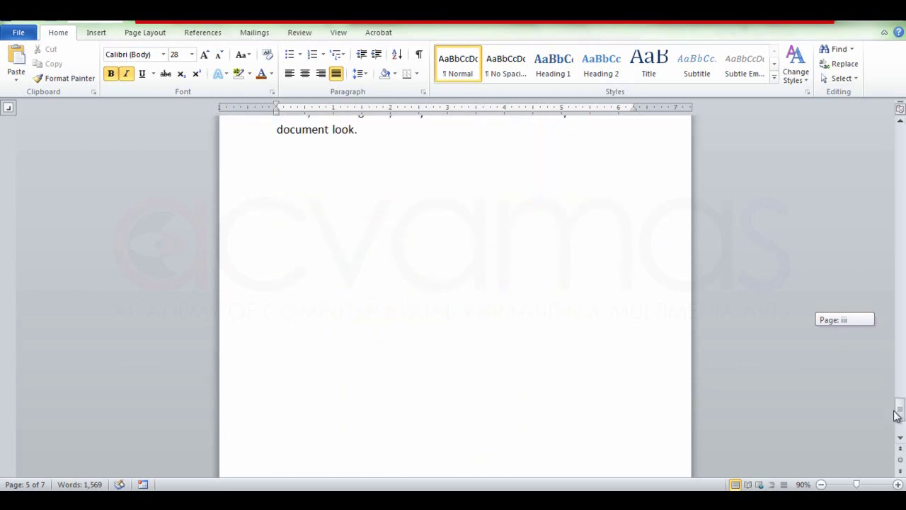